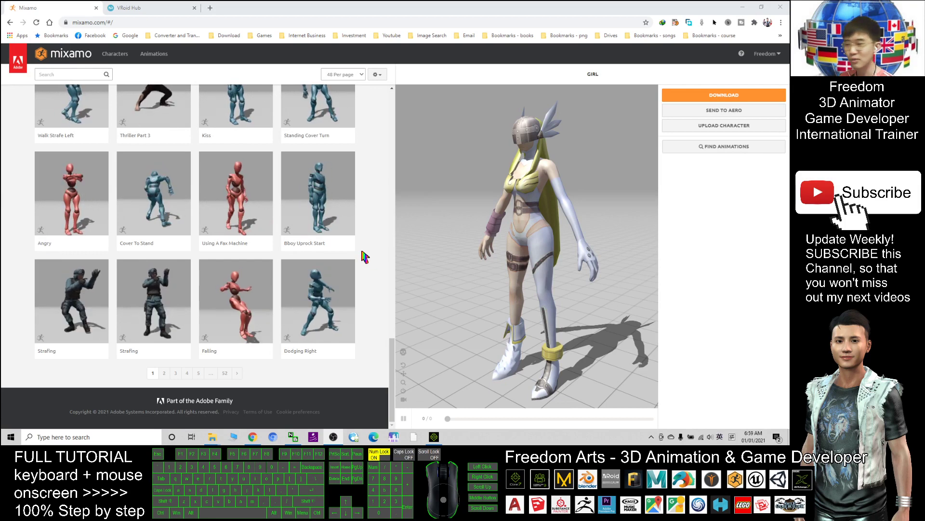
Move and hide the iClone 7 window, then close the VRoid Hub tab in Chrome
left_click(435, 438)
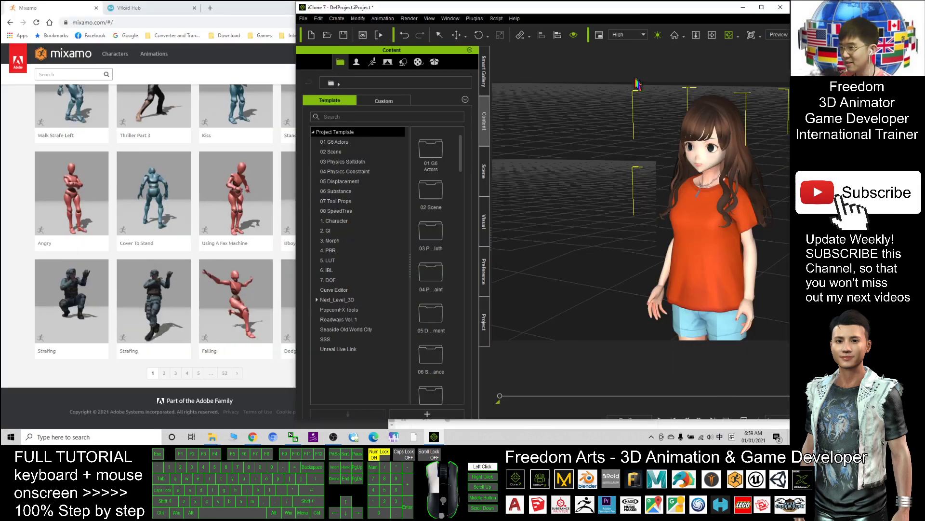
left_click_drag(700, 6, 599, 72)
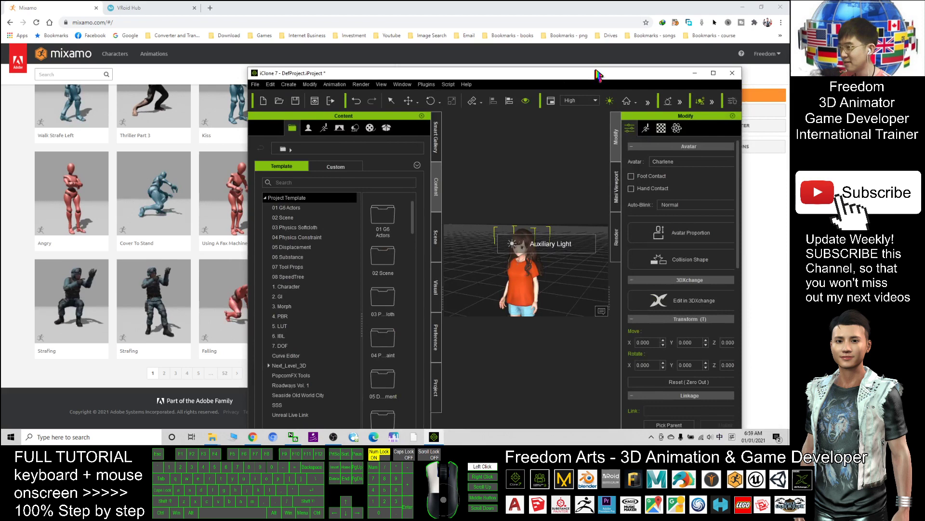
left_click(701, 69)
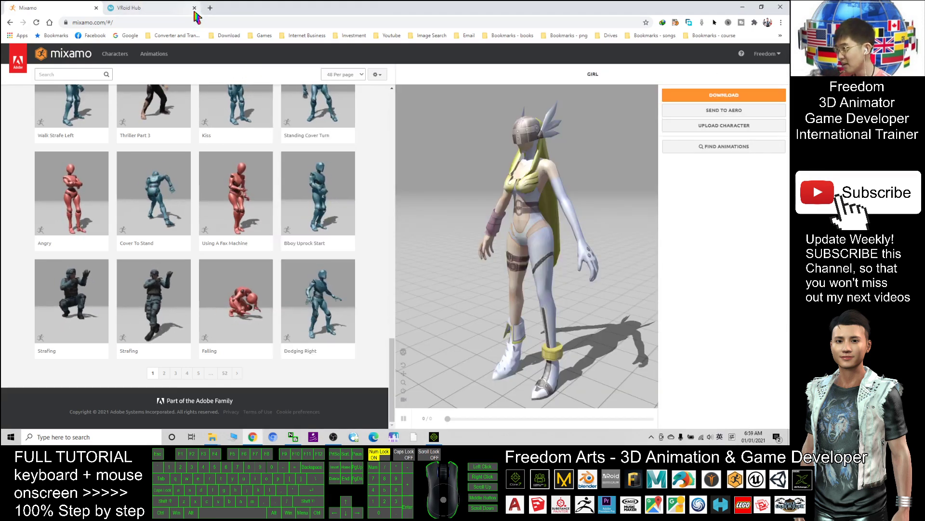
left_click(154, 7)
left_click(194, 8)
scroll(109, 123, "up", 10)
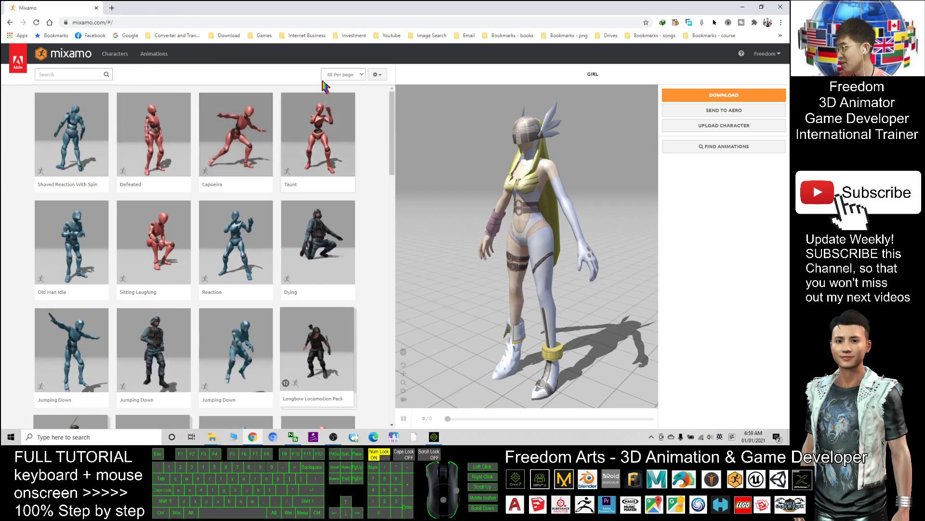
scroll(365, 217, "down", 5)
scroll(369, 232, "down", 5)
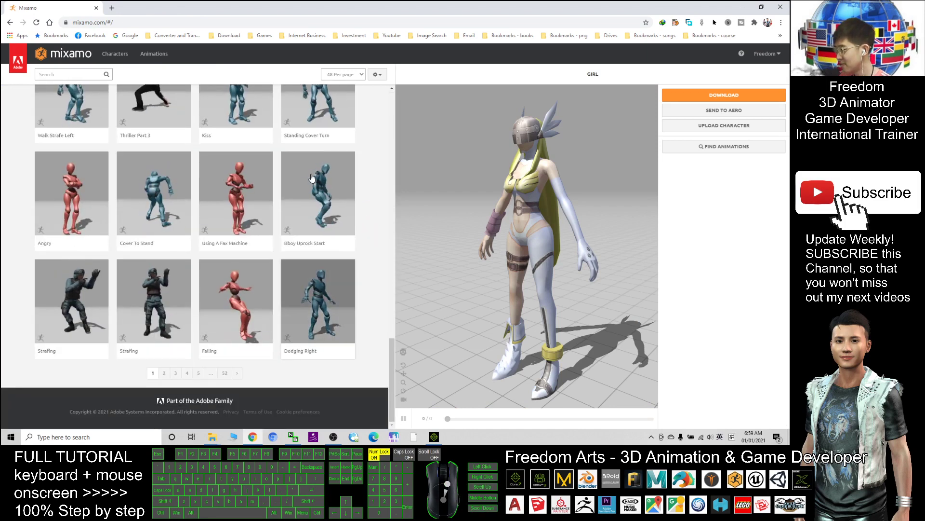
scroll(368, 232, "up", 6)
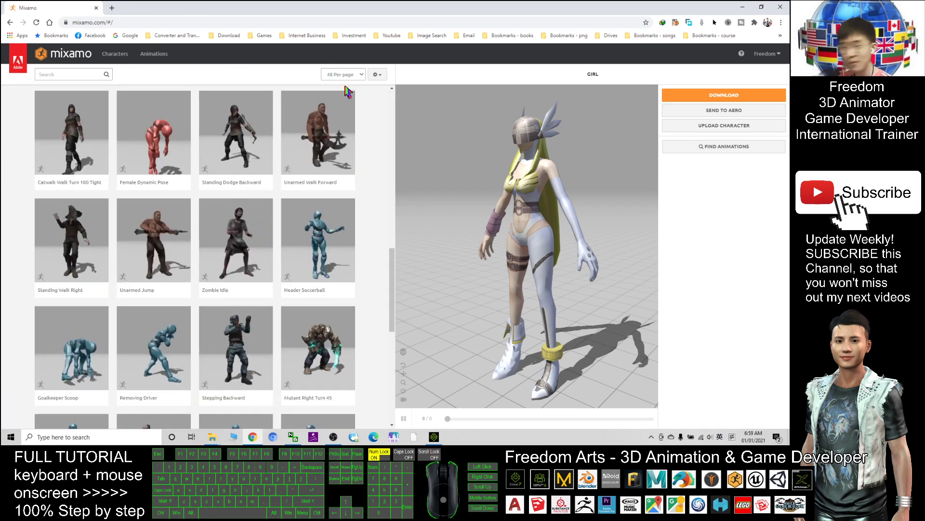
scroll(343, 171, "down", 5)
mouse_move(317, 192)
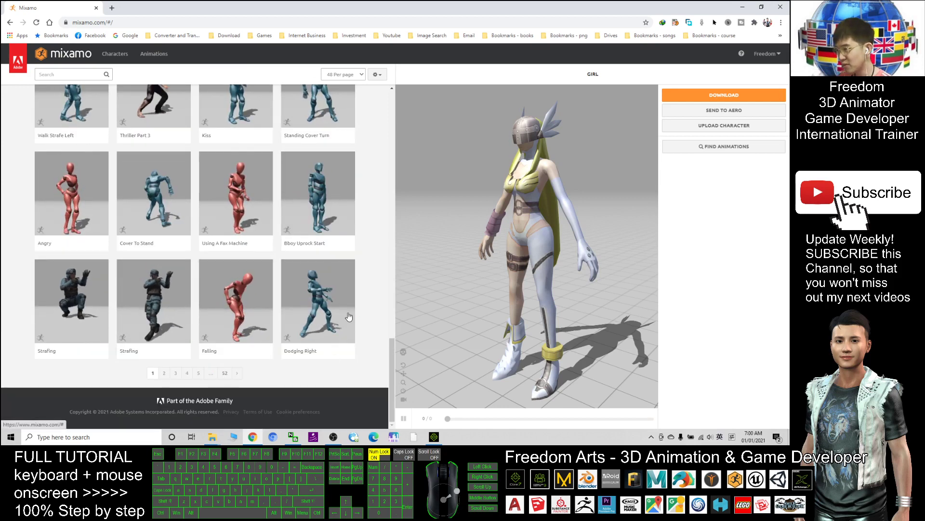
scroll(319, 264, "up", 3)
scroll(318, 264, "up", 2)
scroll(319, 262, "down", 2)
scroll(318, 290, "down", 1)
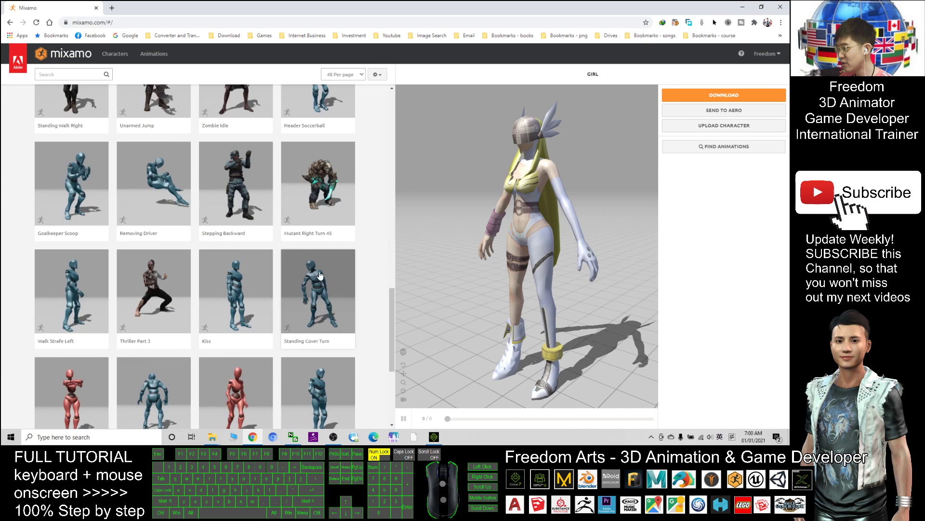
Preview the Standing Cover Turn animation on the girl and pause it partway through
left_click(316, 310)
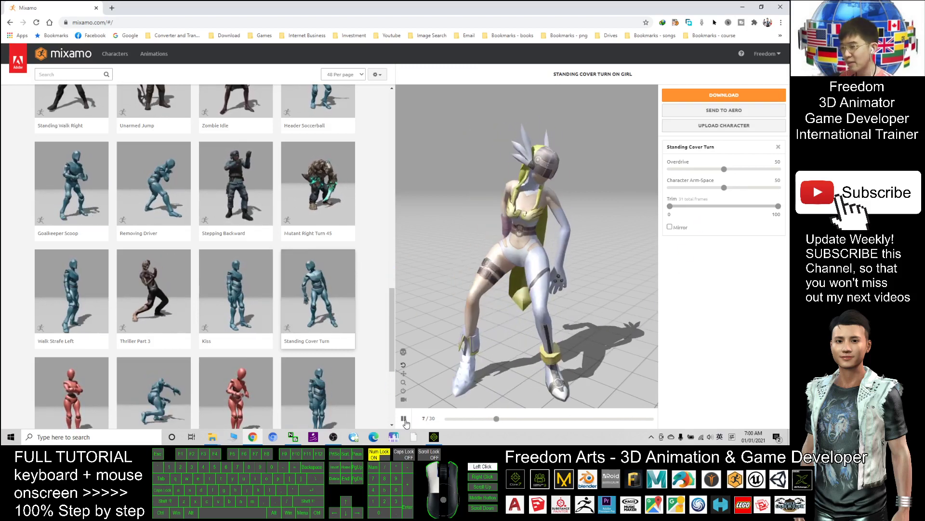
key("space")
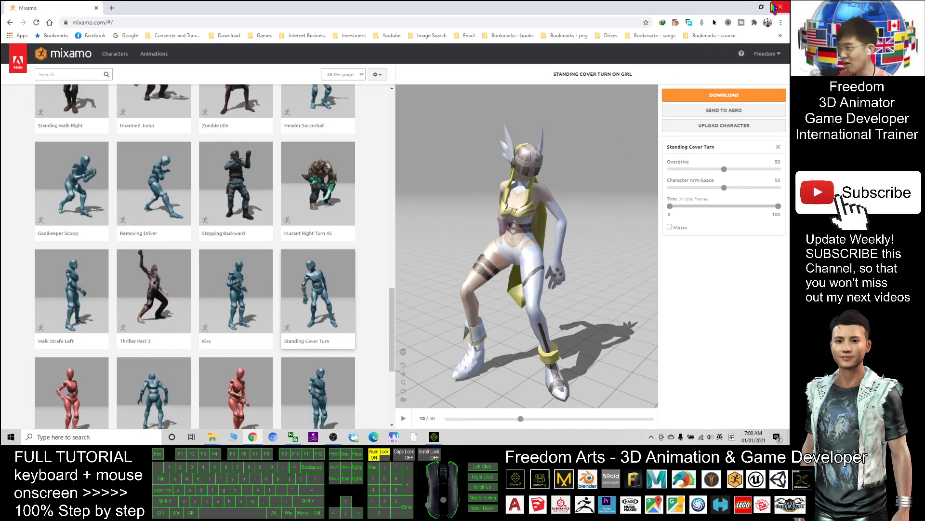
Hide Chrome to reveal the desktop, then maximize and restore the iClone 7 window
left_click(739, 8)
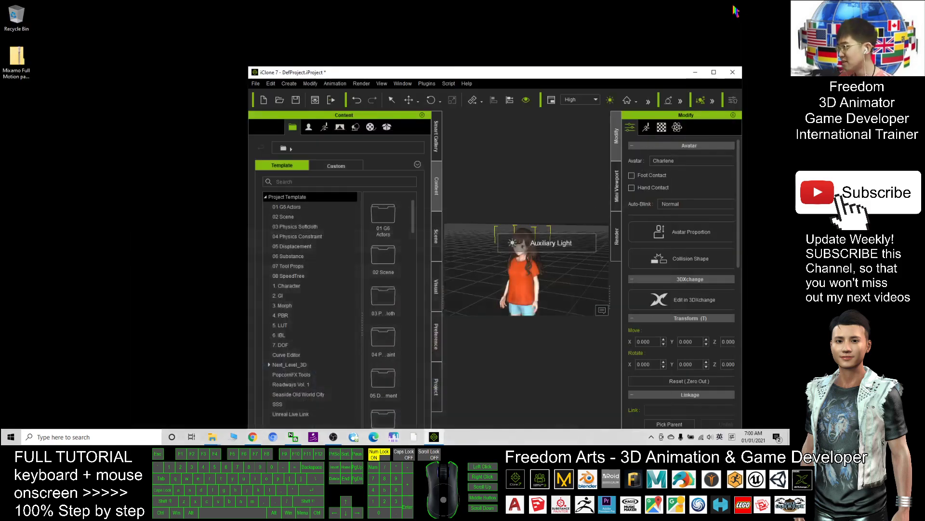
double_click(525, 73)
double_click(455, 5)
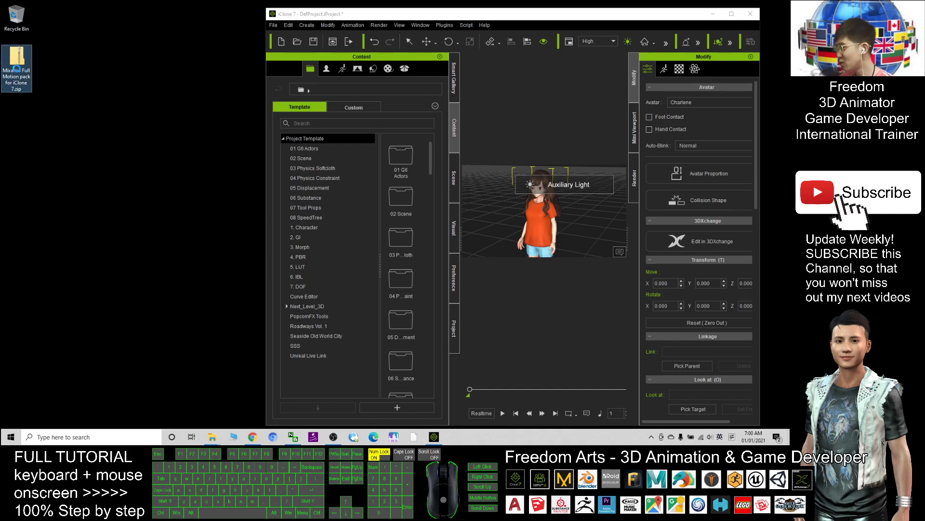
Extract the Mixamo Full Motion pack zip into a desktop folder and return to Mixamo in Chrome
right_click(20, 74)
left_click(56, 98)
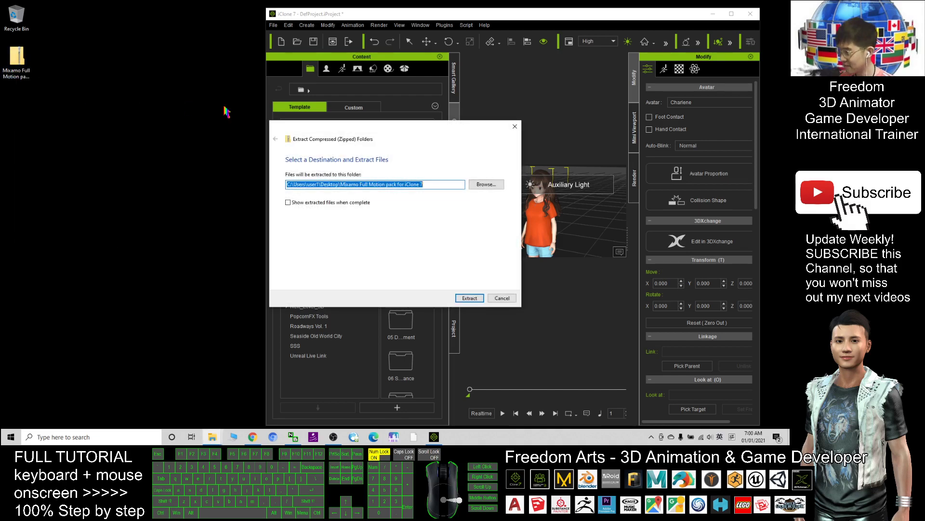
left_click(470, 298)
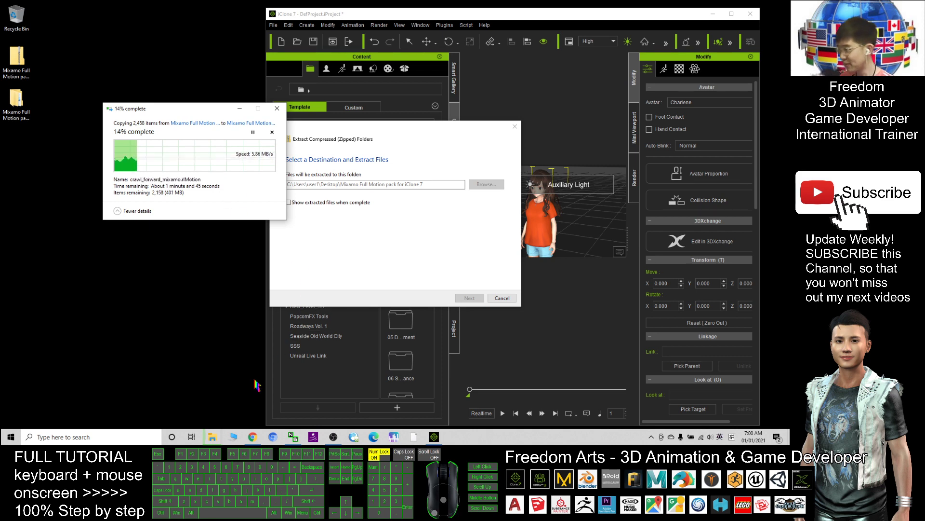
left_click(252, 437)
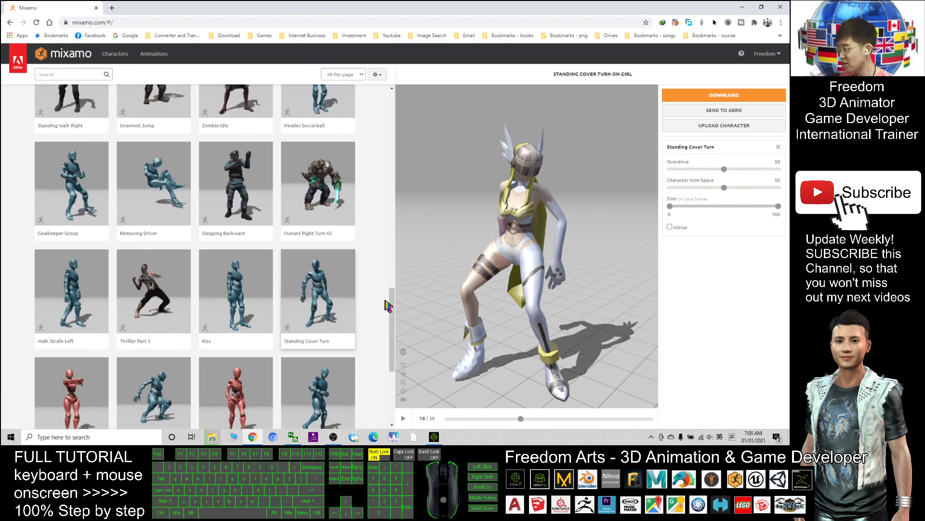
left_click_drag(387, 306, 396, 179)
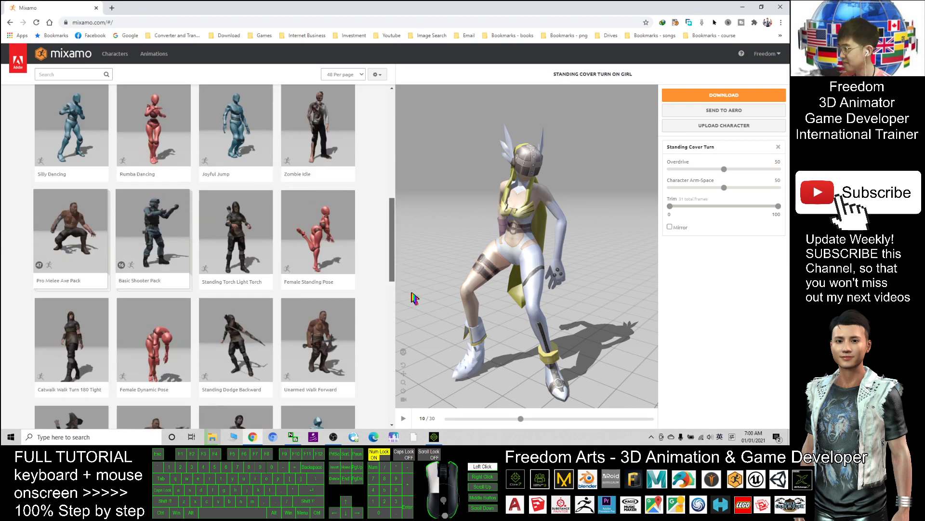
scroll(130, 195, "down", 10)
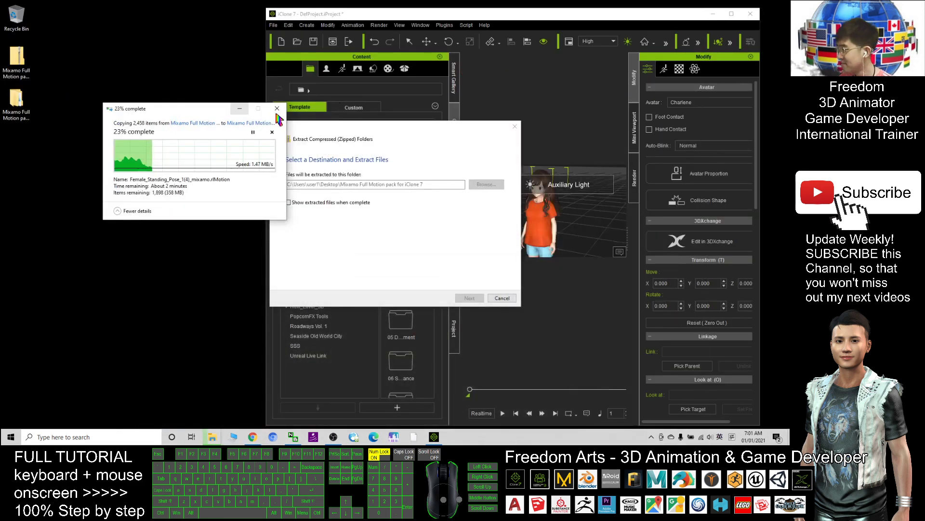
Select the extracting Mixamo folder on the desktop and maximize iClone 7
left_click(7, 114)
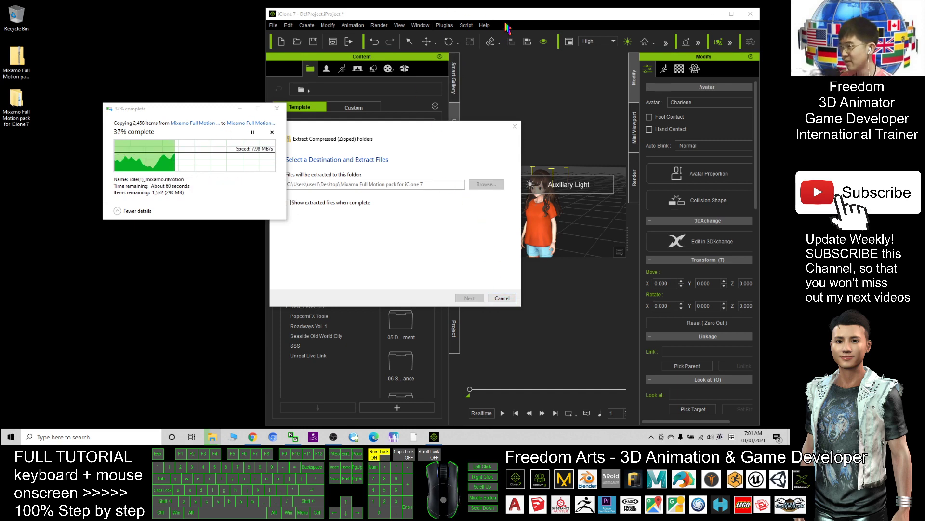
double_click(604, 14)
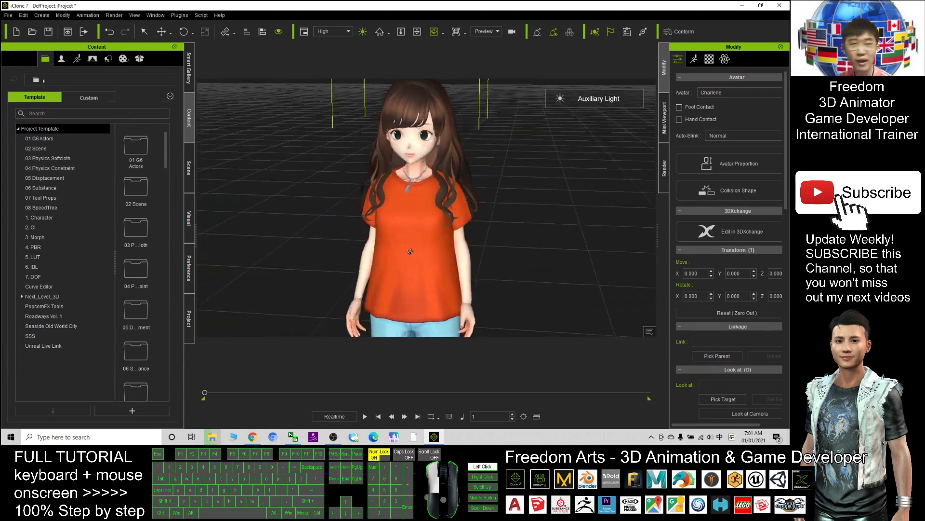
scroll(351, 274, "down", 5)
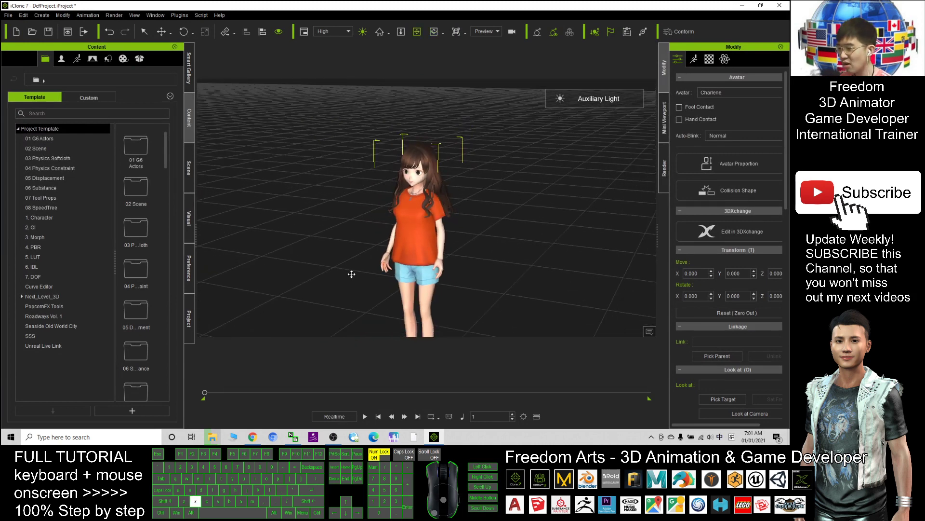
scroll(352, 274, "up", 3)
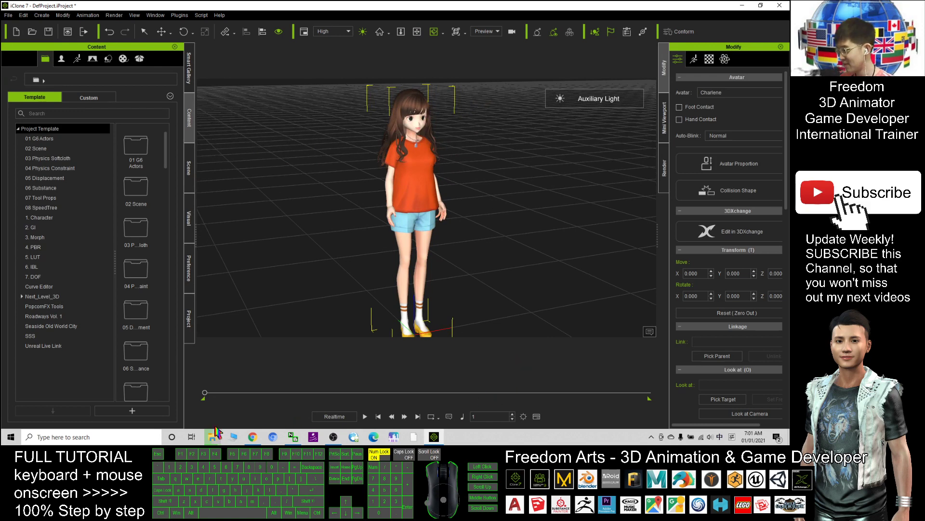
Check the extraction progress, then restore iClone 7 to a smaller, repositioned window
mouse_move(212, 436)
left_click(297, 391)
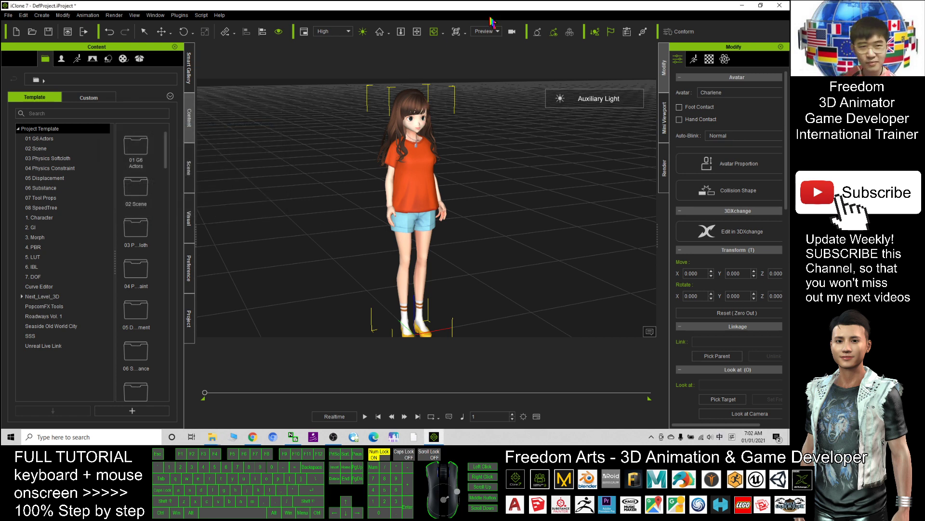
mouse_move(491, 20)
left_mouse_down()
mouse_move(504, 24)
mouse_move(488, 22)
left_mouse_up()
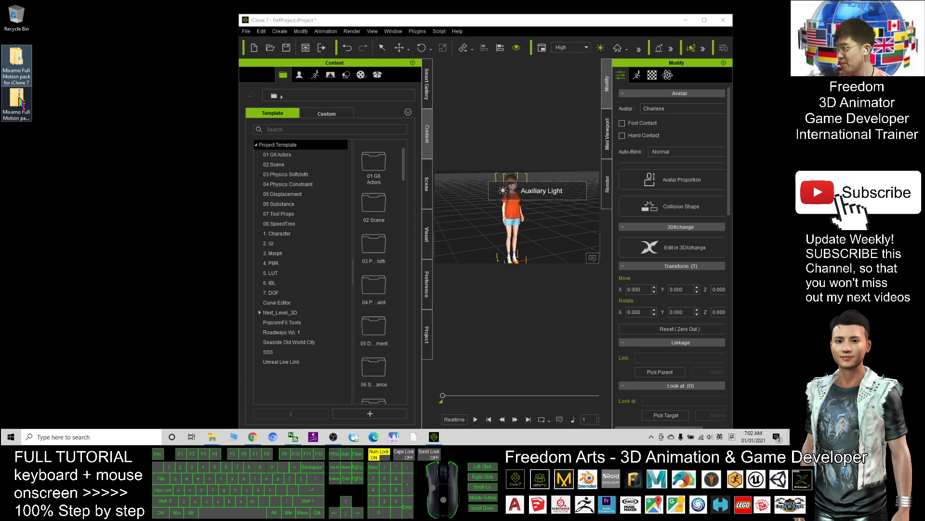
Open the extracted Mixamo folder and its FBX motion subfolder, then close the window
left_click(62, 135)
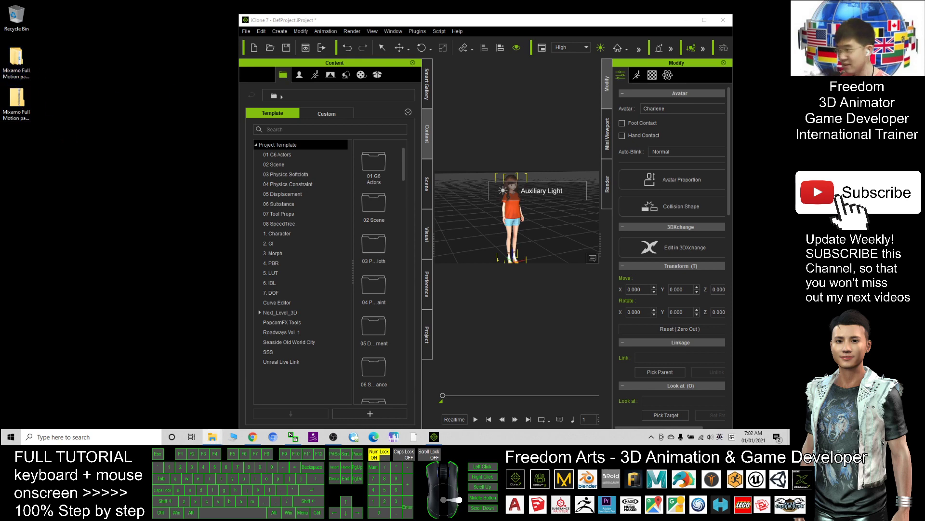
double_click(16, 101)
left_click_drag(434, 68, 183, 79)
left_click(243, 168)
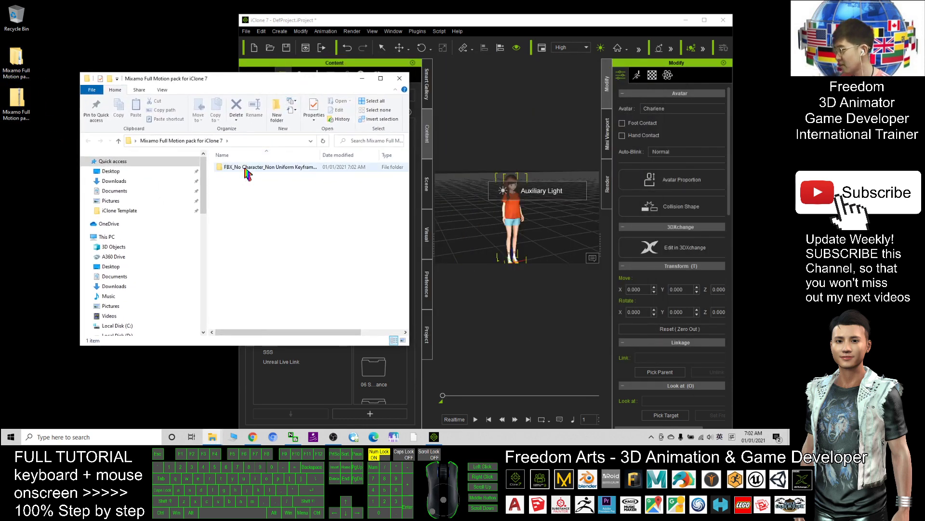
double_click(245, 168)
left_click(399, 78)
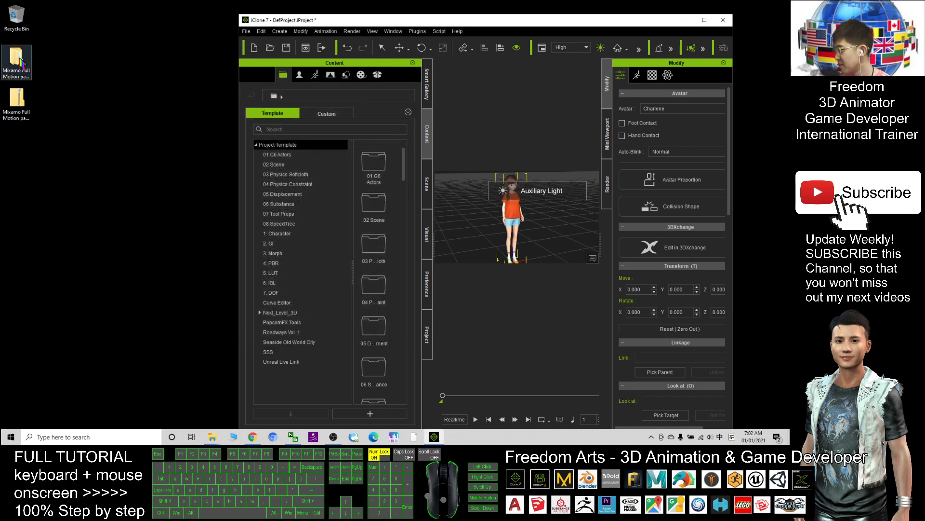
Reopen the rlMotion folder maximized, with a fitted Name column and Medium icons view
double_click(21, 64)
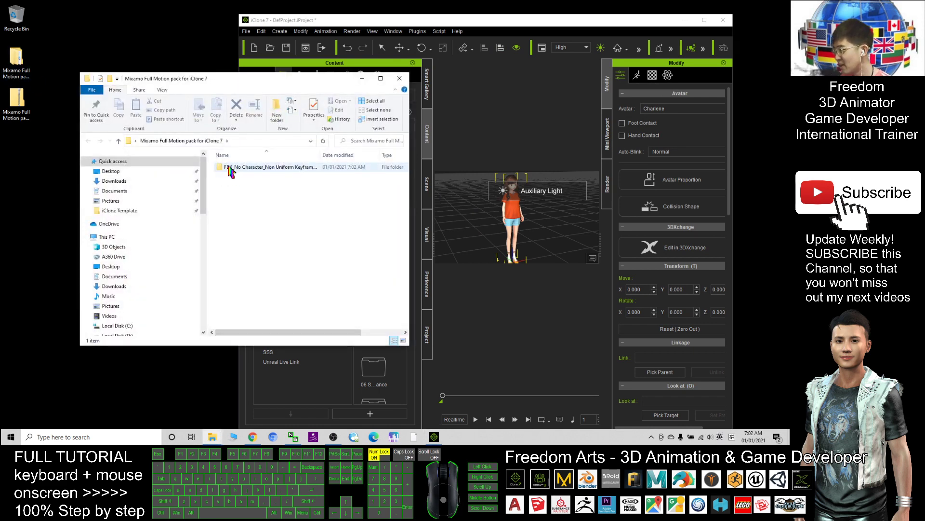
double_click(283, 168)
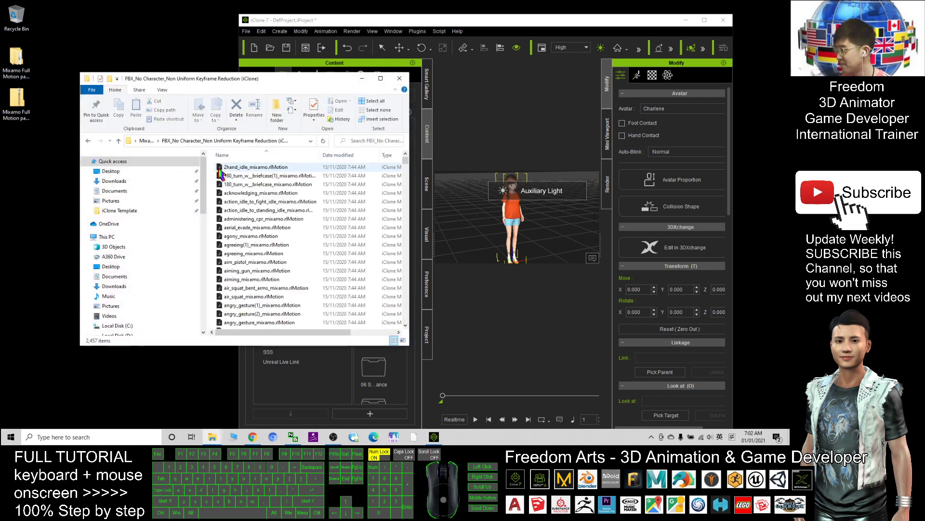
left_click(388, 79)
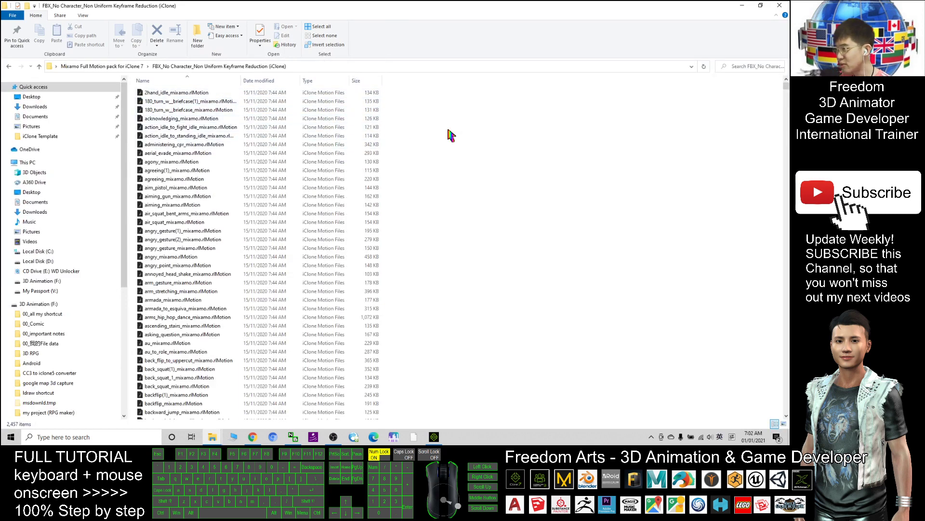
double_click(240, 80)
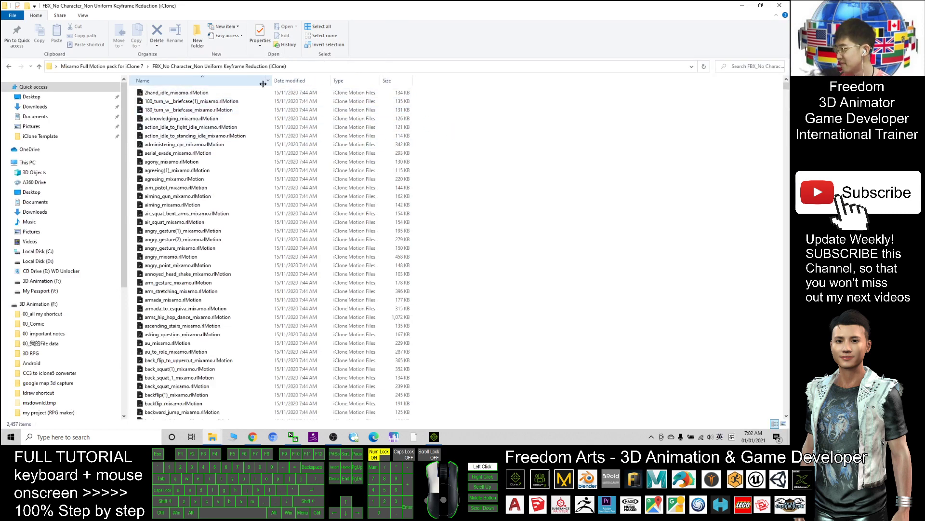
right_click(410, 161)
left_click(529, 173)
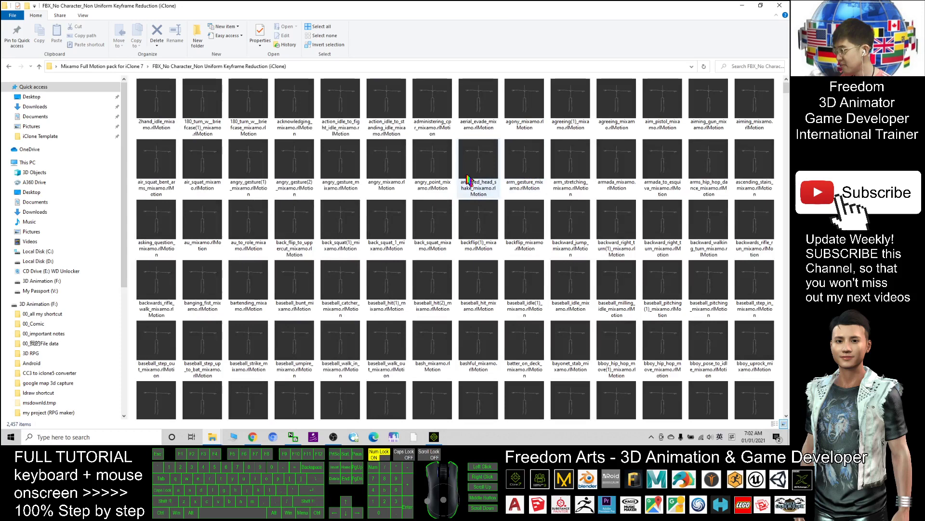
Switch the motion files to Tiles view and select back_flip_to_uppercut and baseball_bunt
left_click(394, 103)
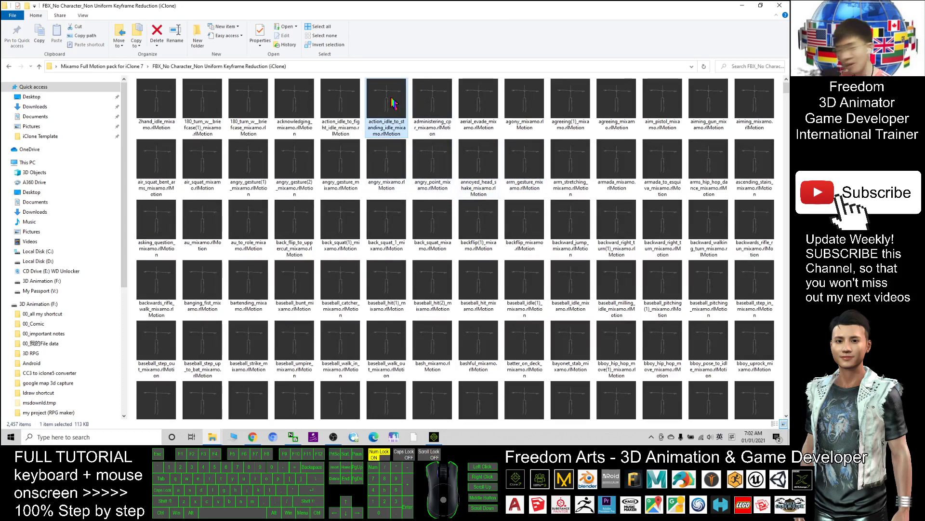
right_click(132, 106)
mouse_move(151, 111)
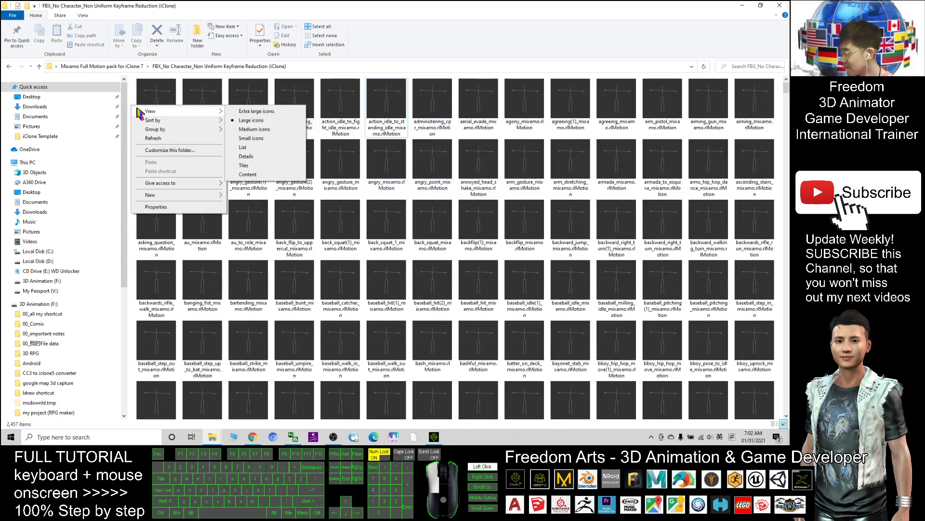
left_click(249, 166)
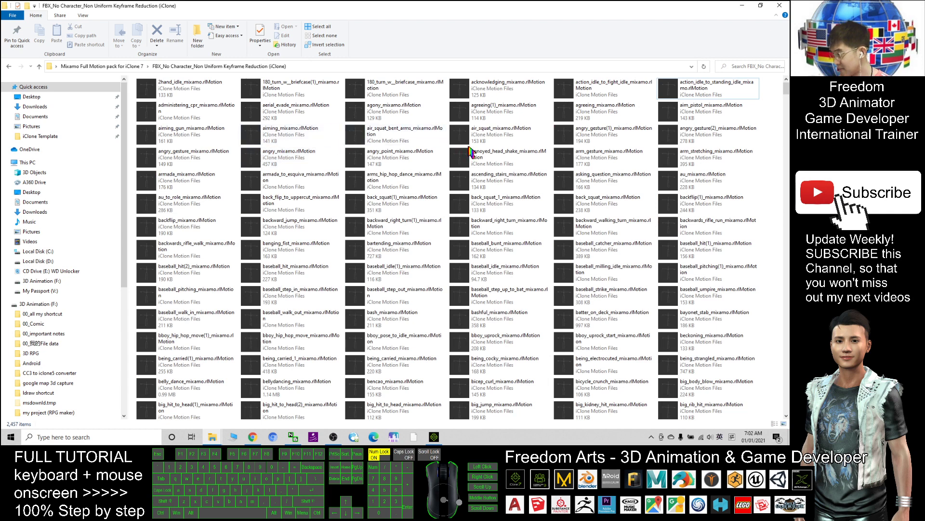
left_click(276, 202)
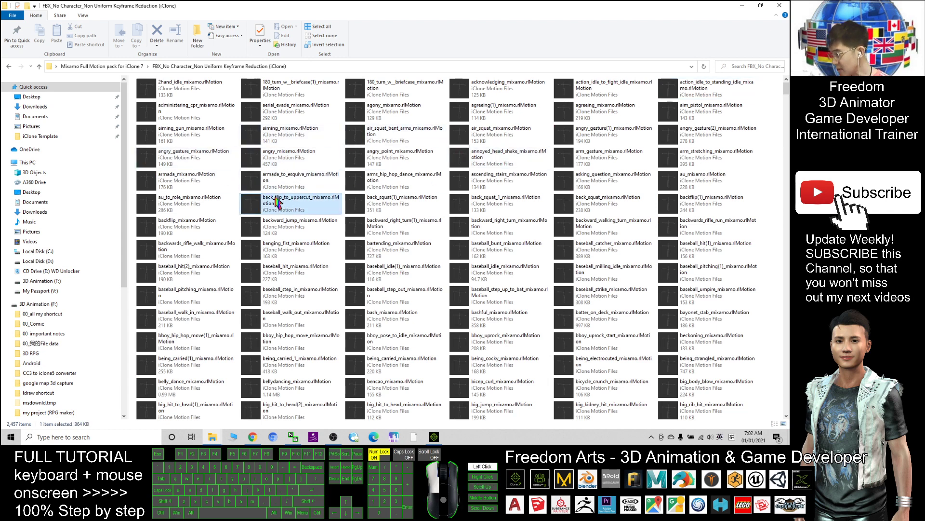
left_click(483, 253)
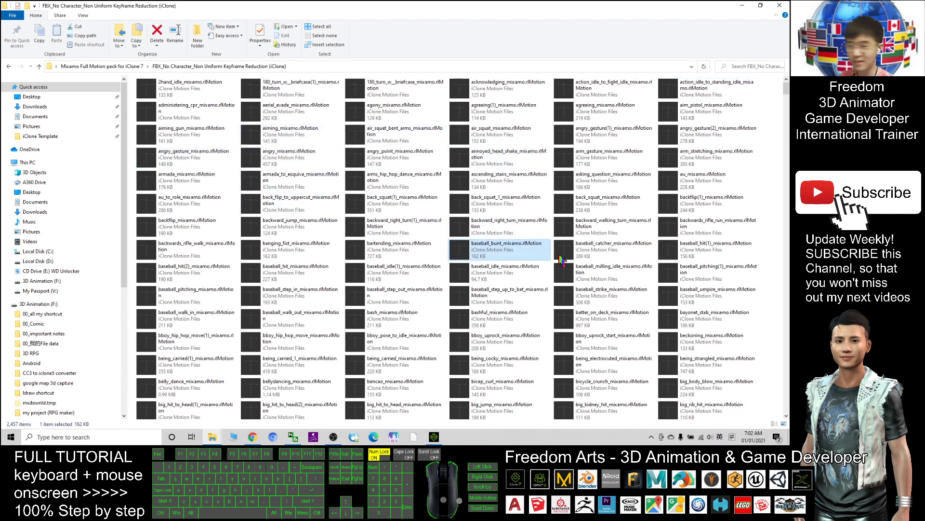
Shrink Explorer beside iClone and apply Catwalk_Idle_Twist_R(1)_mixamo.rlMotion to the girl
left_click_drag(604, 7, 207, 45)
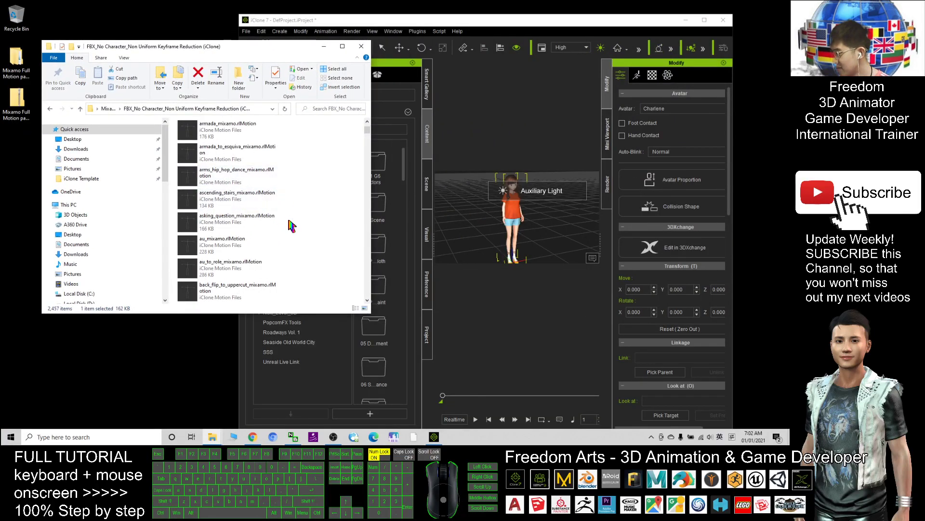
scroll(301, 223, "down", 2)
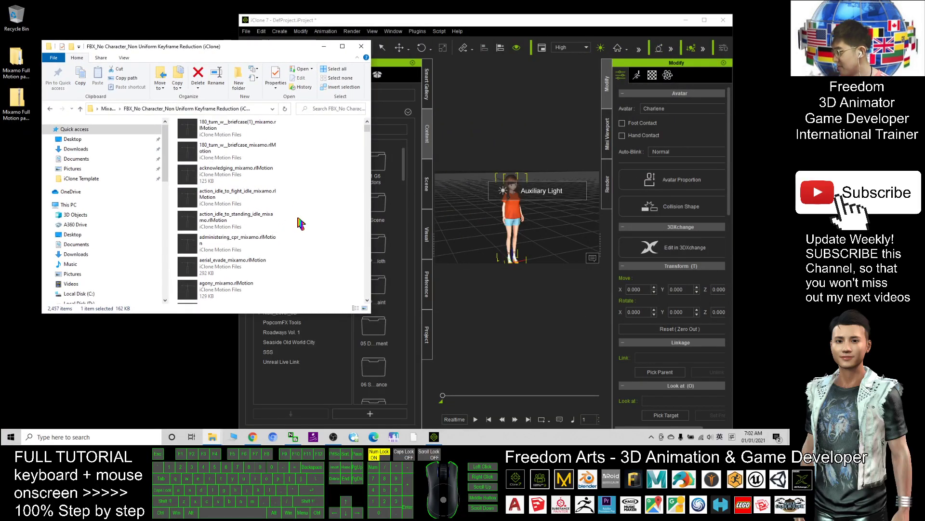
scroll(304, 222, "down", 2)
left_click_drag(369, 136, 368, 142)
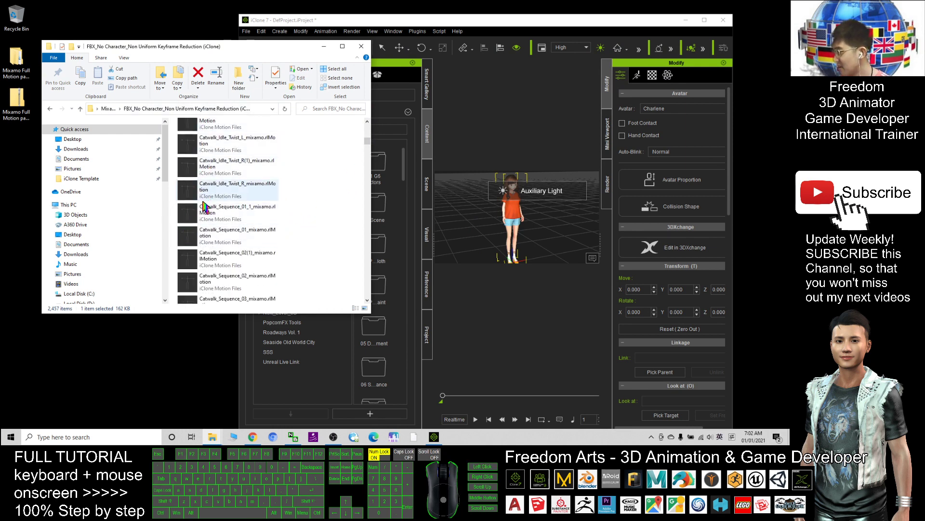
double_click(194, 168)
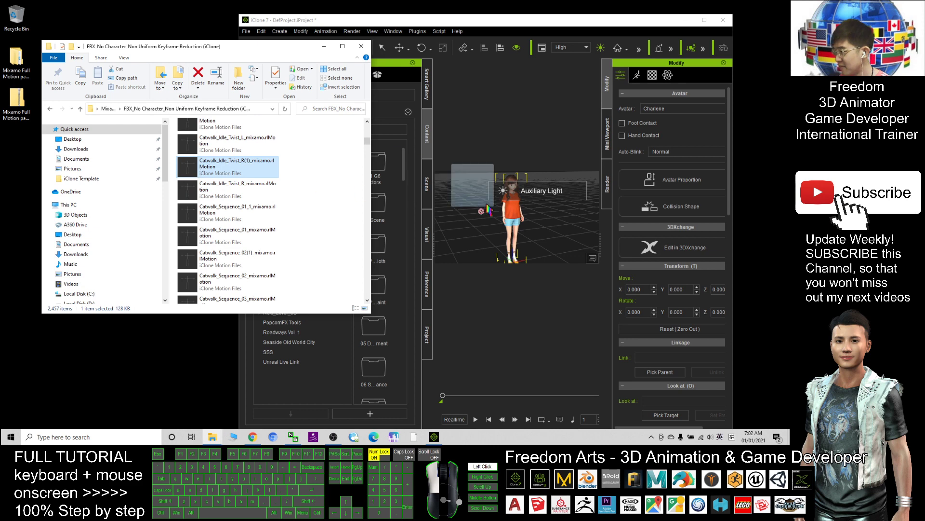
Maximize iClone 7, play the catwalk twist animation, then stop it
left_click(704, 20)
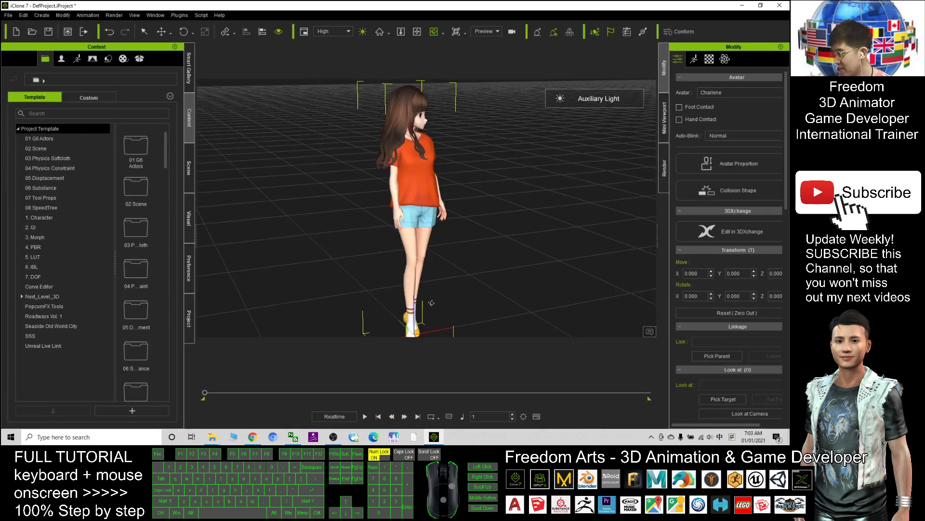
scroll(432, 303, "down", 3)
left_click(365, 415)
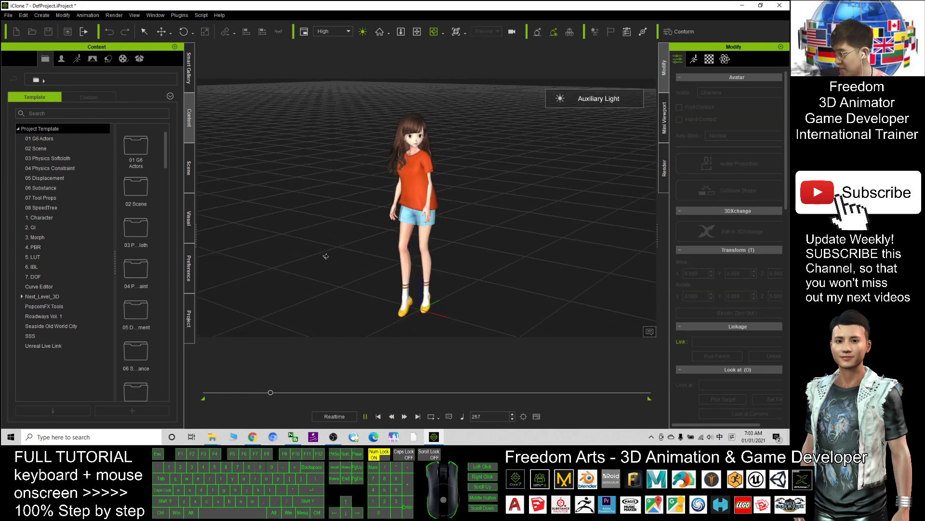
left_click(378, 416)
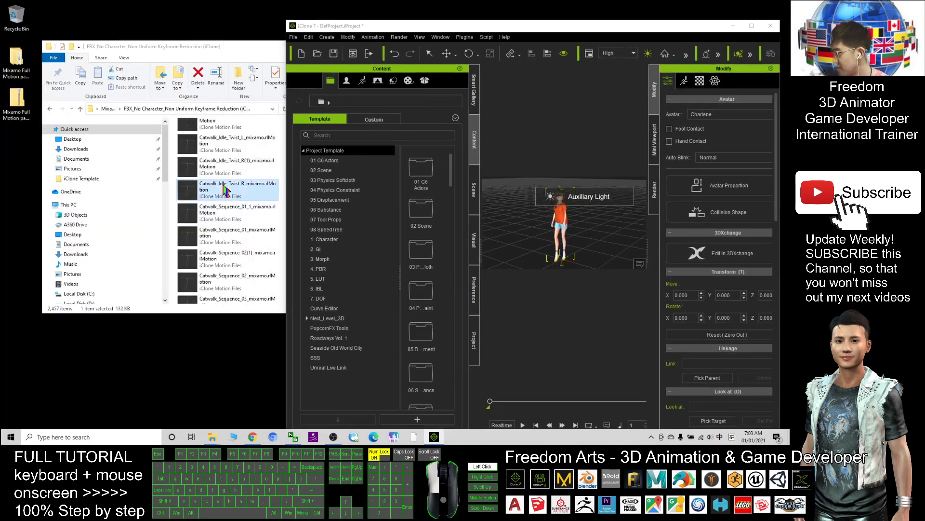
Drop Catwalk_Walk_Crossed_Stop_mixamo.rlMotion onto the girl and play the walk in maximized iClone
left_click(238, 163)
scroll(238, 162, "up", 2)
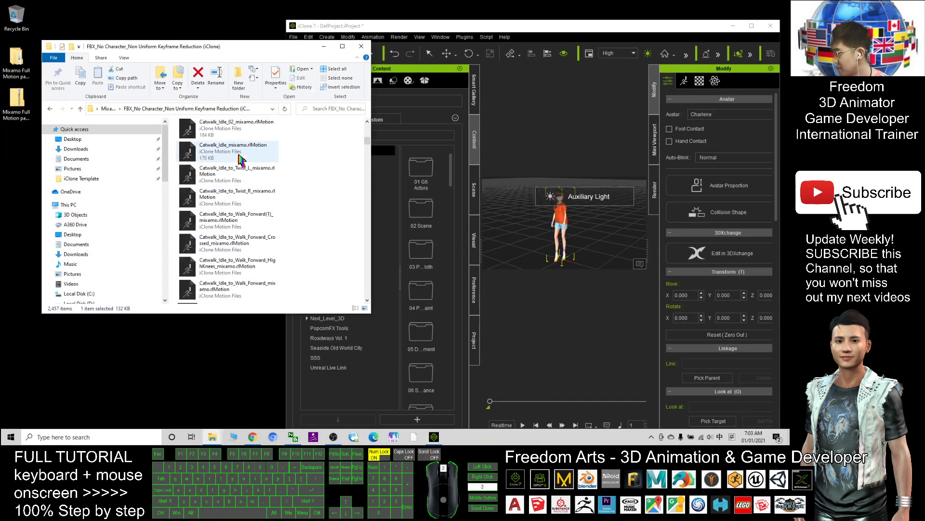
scroll(257, 173, "down", 2)
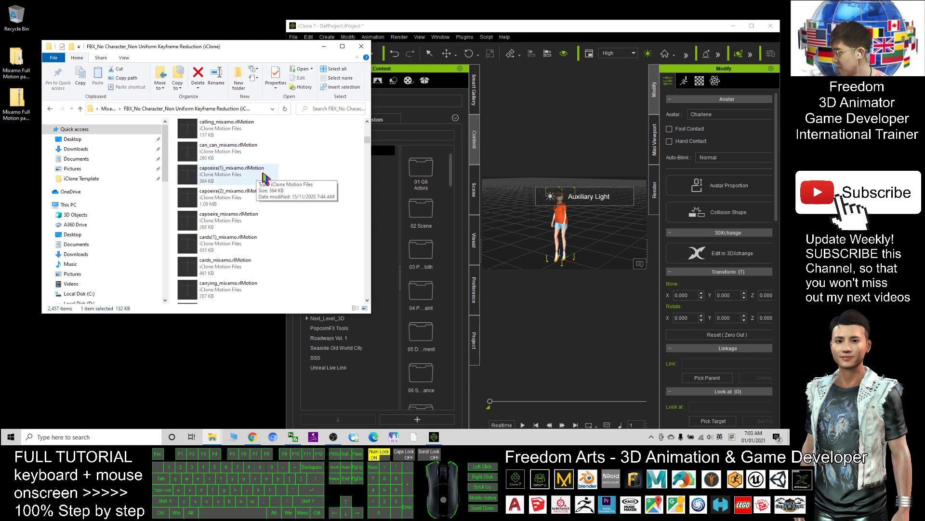
scroll(264, 192, "down", 2)
scroll(258, 201, "down", 3)
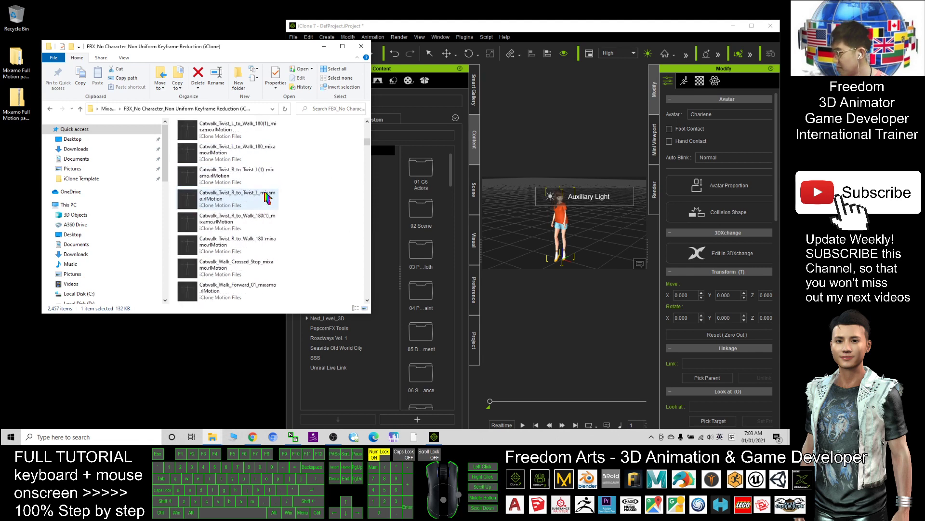
left_click(215, 267)
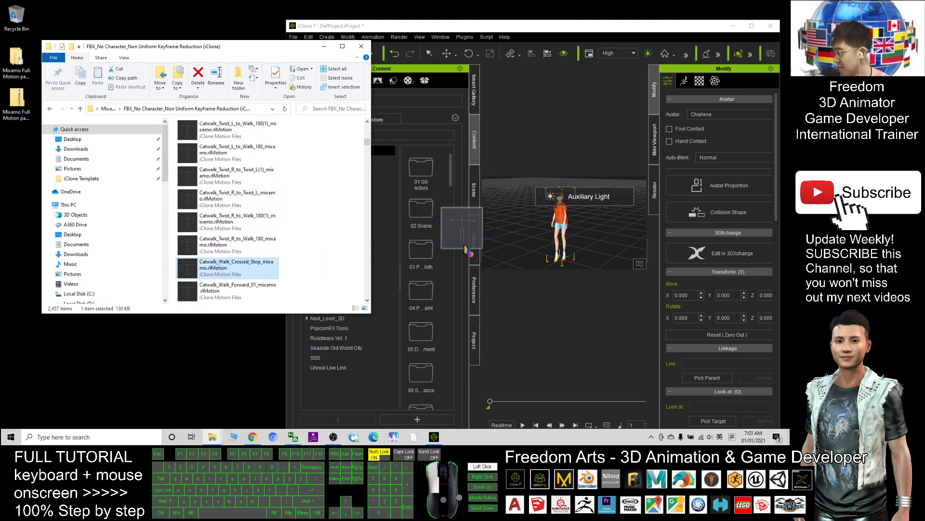
left_click_drag(214, 267, 560, 217)
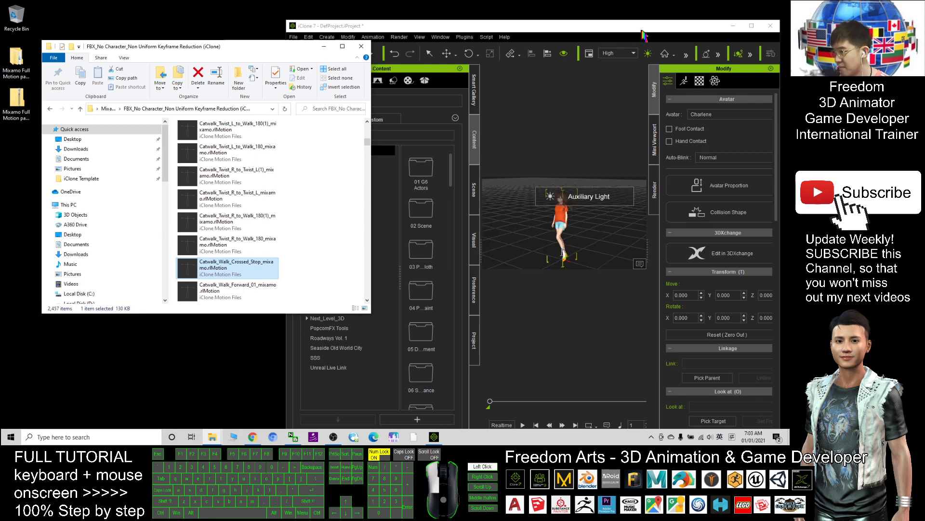
double_click(641, 26)
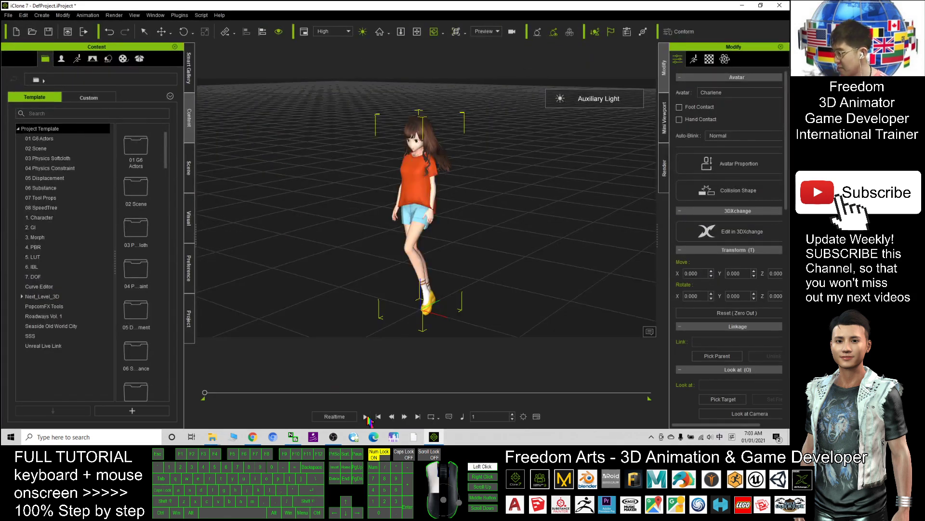
left_click(365, 416)
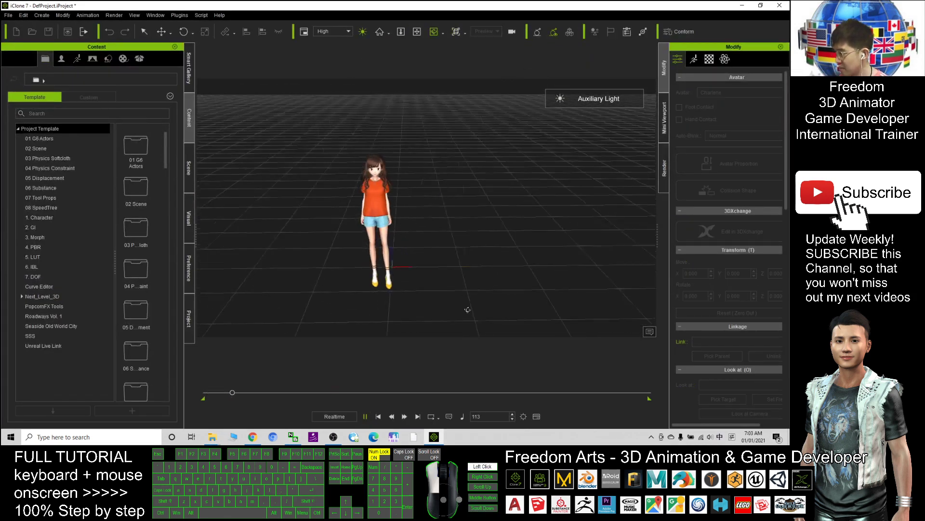
left_click(378, 416)
double_click(457, 5)
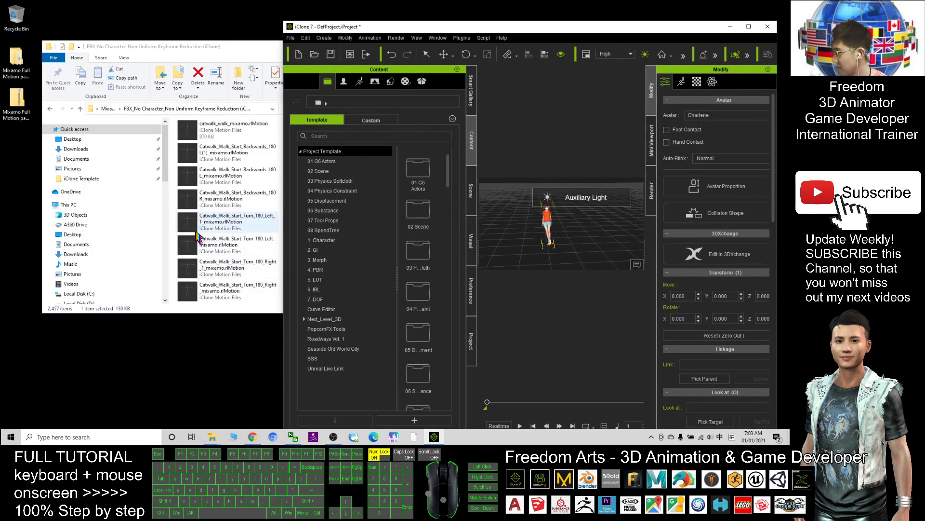
Drop cheering_mixamo.rlMotion onto the girl, frame her with F, and play the cheer
left_click(209, 227)
scroll(290, 238, "down", 3)
scroll(293, 249, "down", 2)
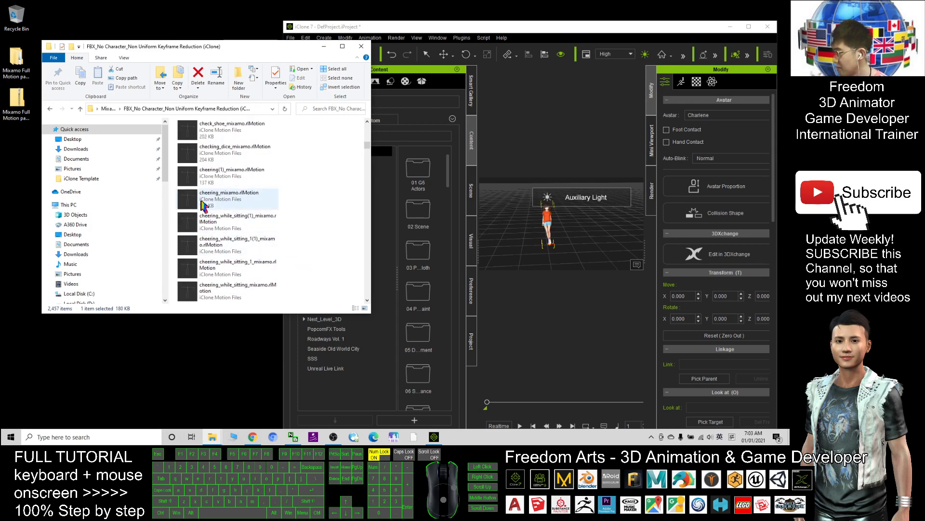
left_click_drag(208, 203, 539, 217)
left_click_drag(434, 27, 434, 1)
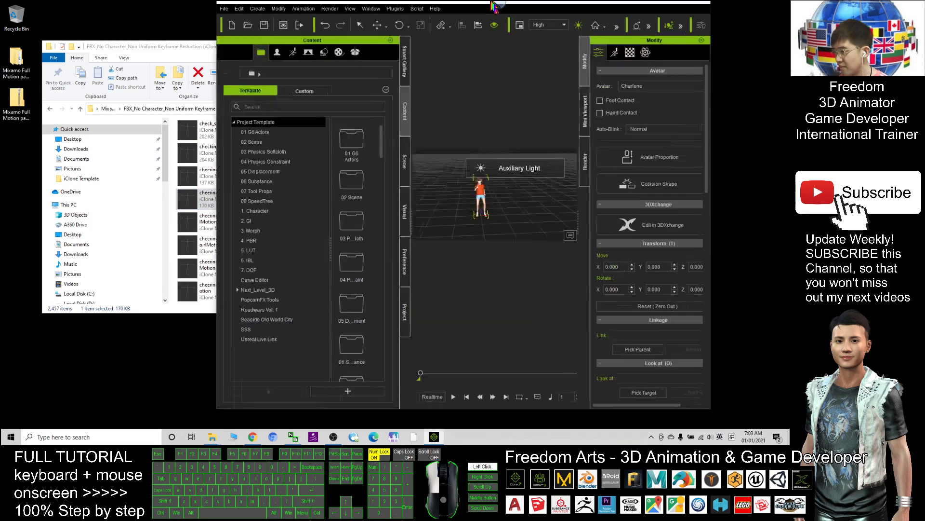
key("f")
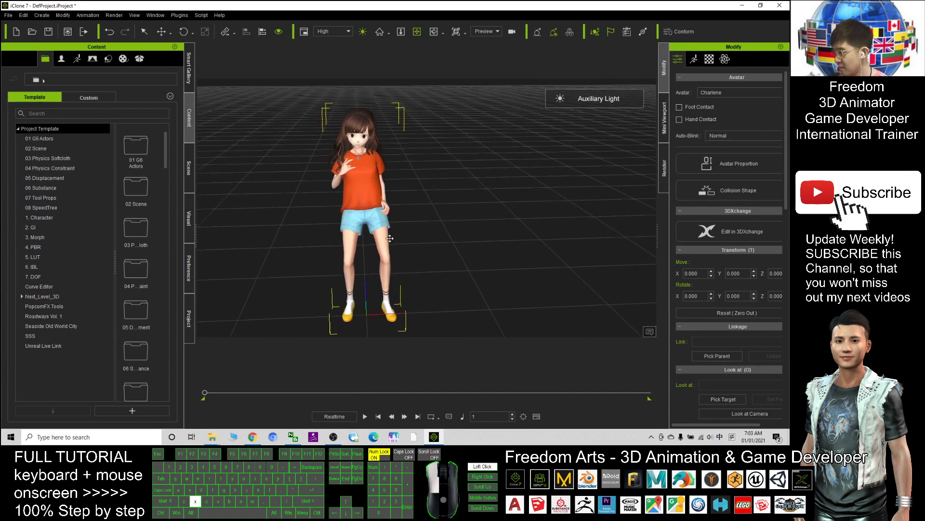
left_click(366, 416)
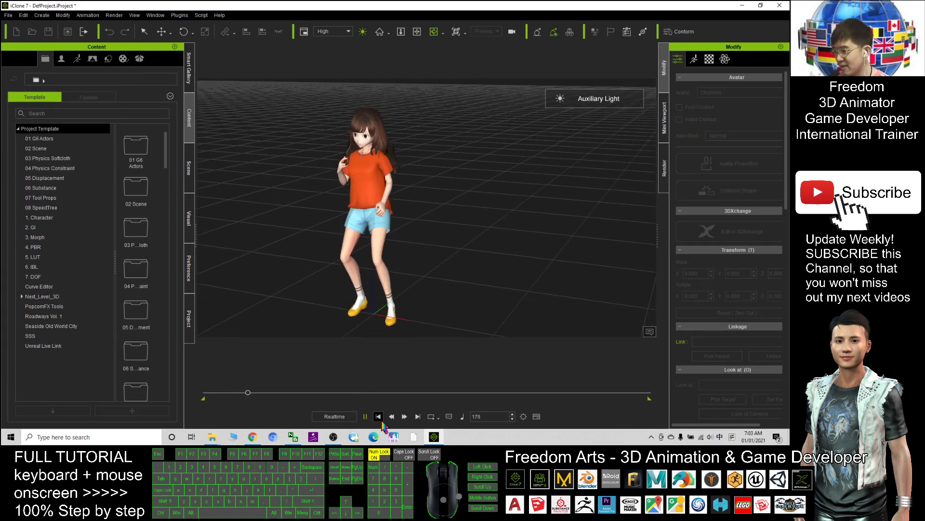
Box-select several motion files in Explorer, clear the selection, and maximize iClone again
left_click_drag(384, 6, 391, 32)
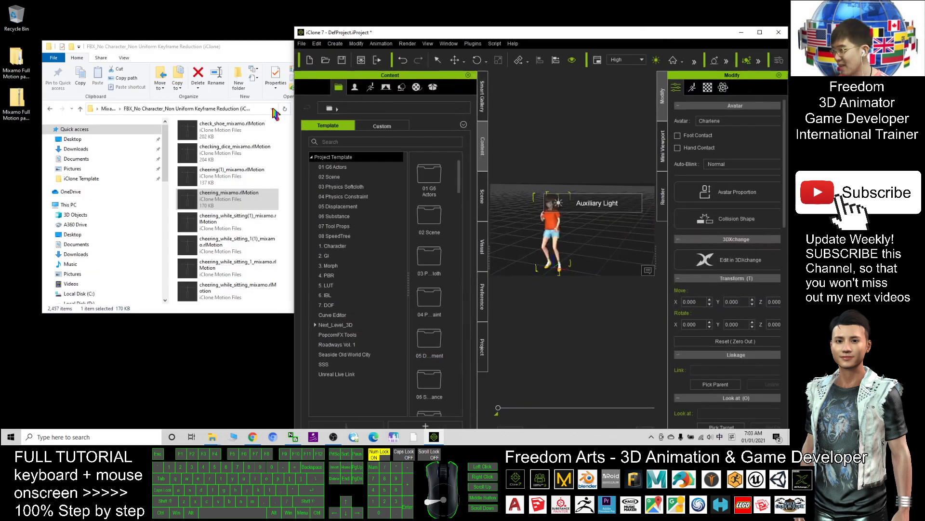
left_click(239, 48)
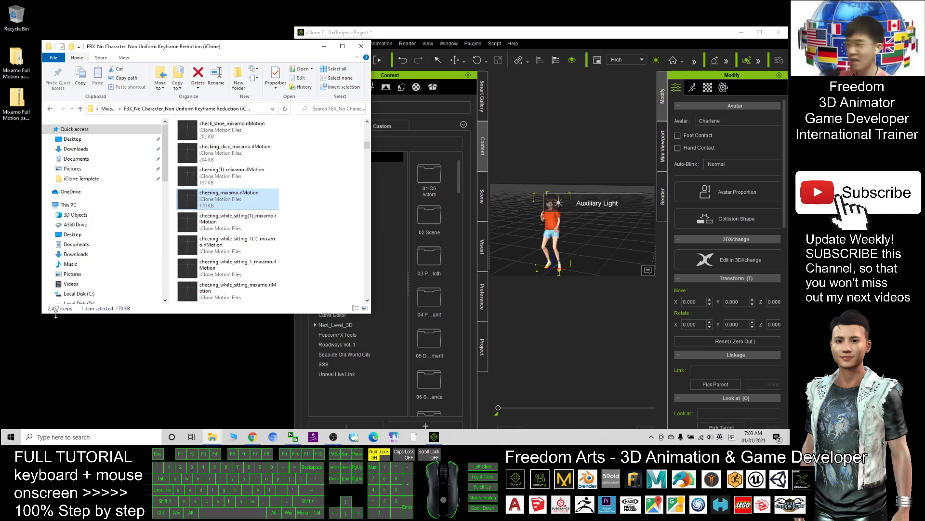
left_click_drag(335, 284, 263, 201)
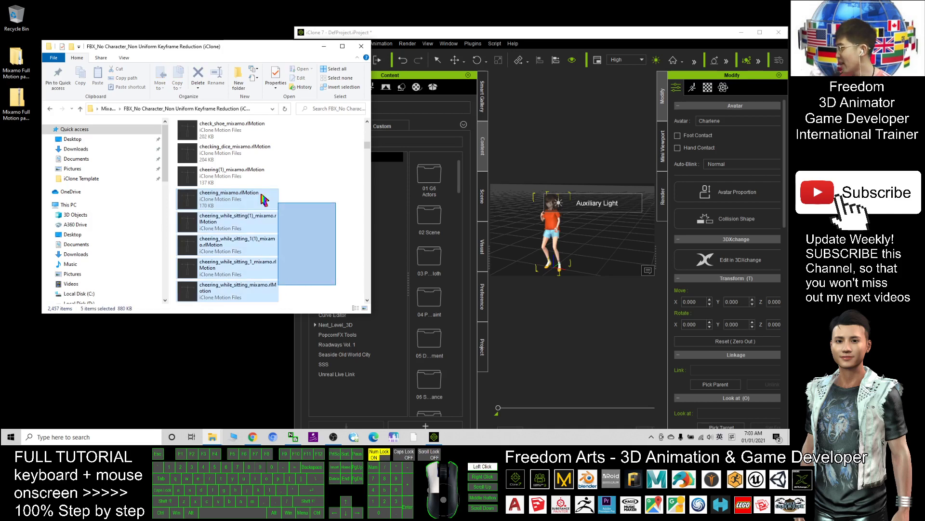
left_click(307, 196)
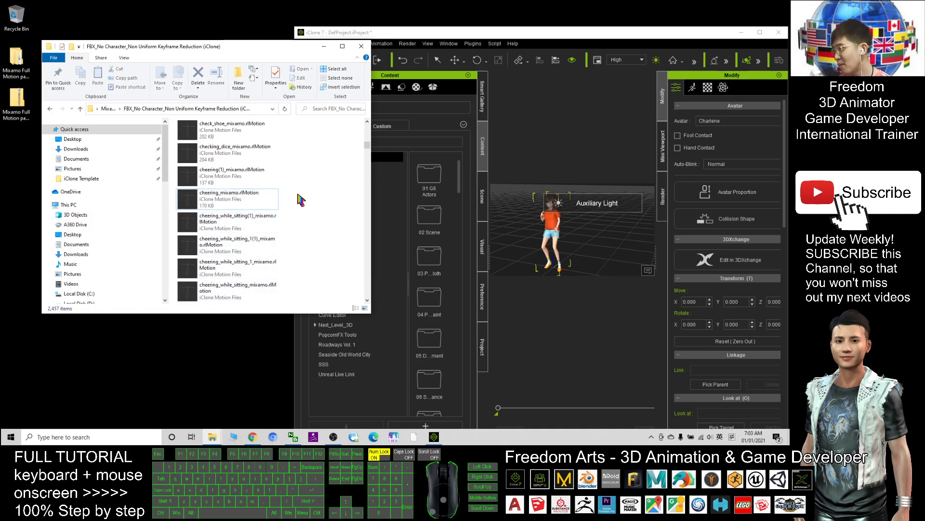
left_click_drag(294, 201, 286, 190)
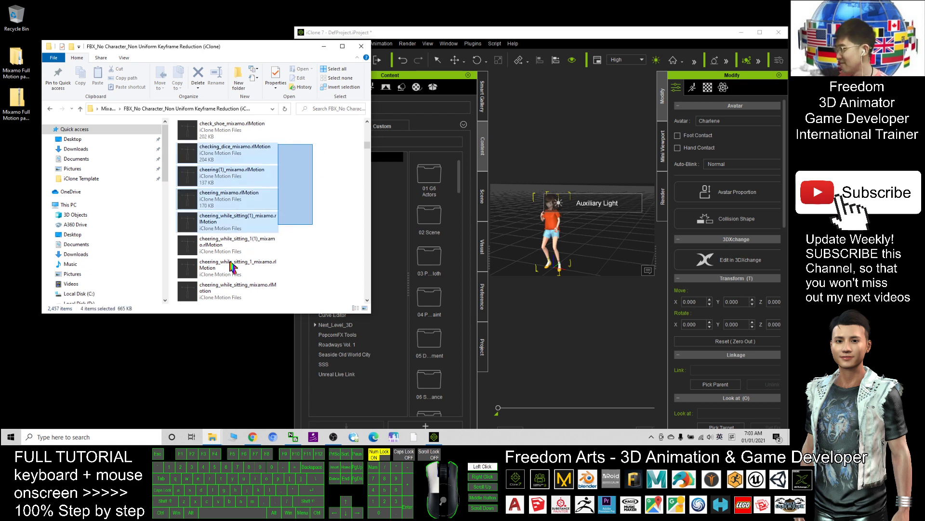
left_click(287, 190)
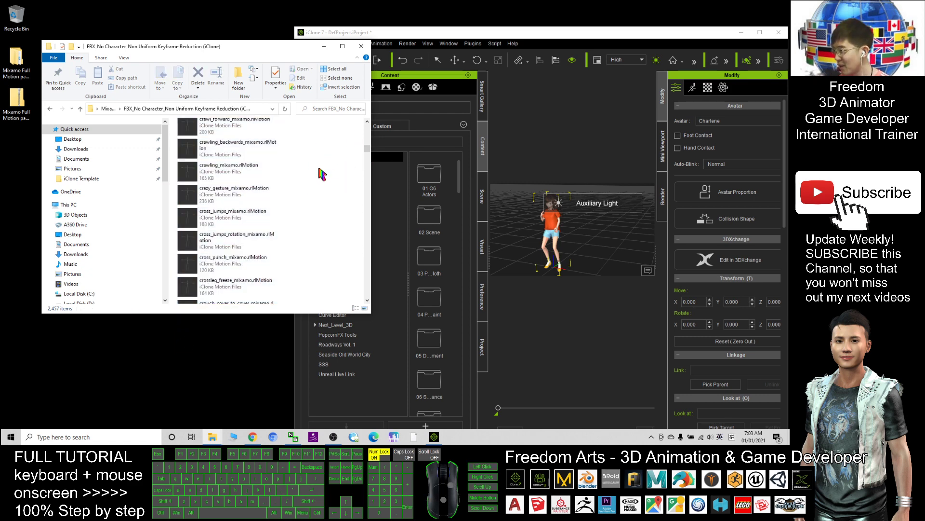
left_click_drag(342, 132, 207, 337)
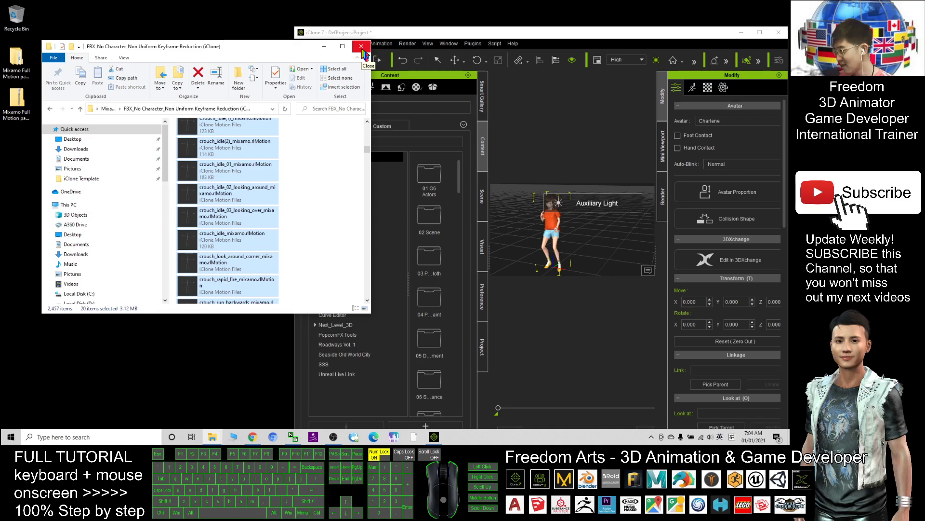
double_click(474, 32)
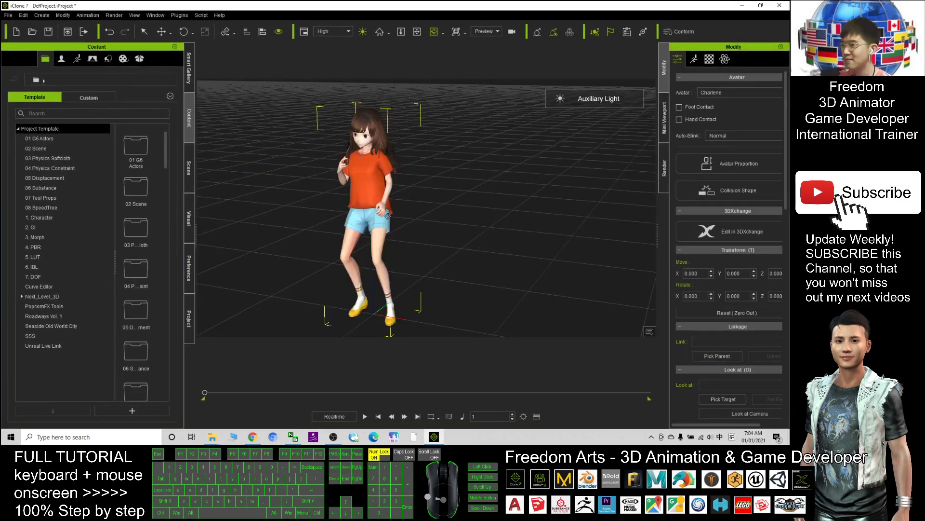